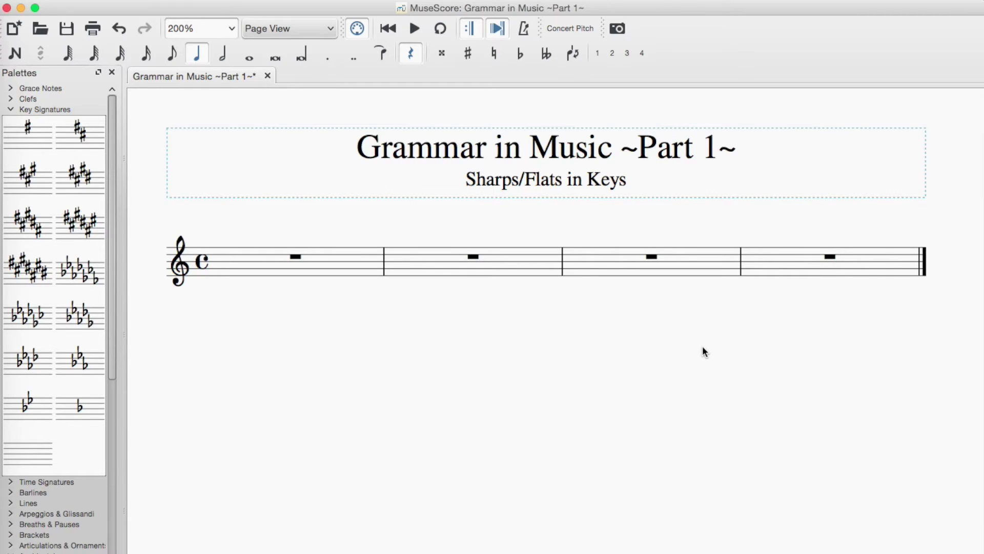
Enter eight eighth notes C D E F G A B C in the first measure
key(n)
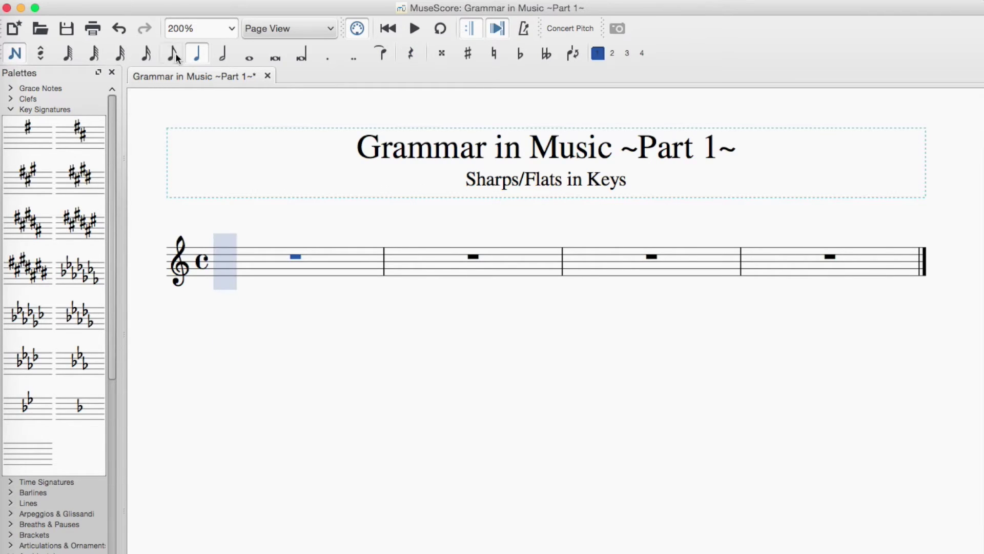
click(172, 53)
key(c)
key(d)
key(e)
key(f)
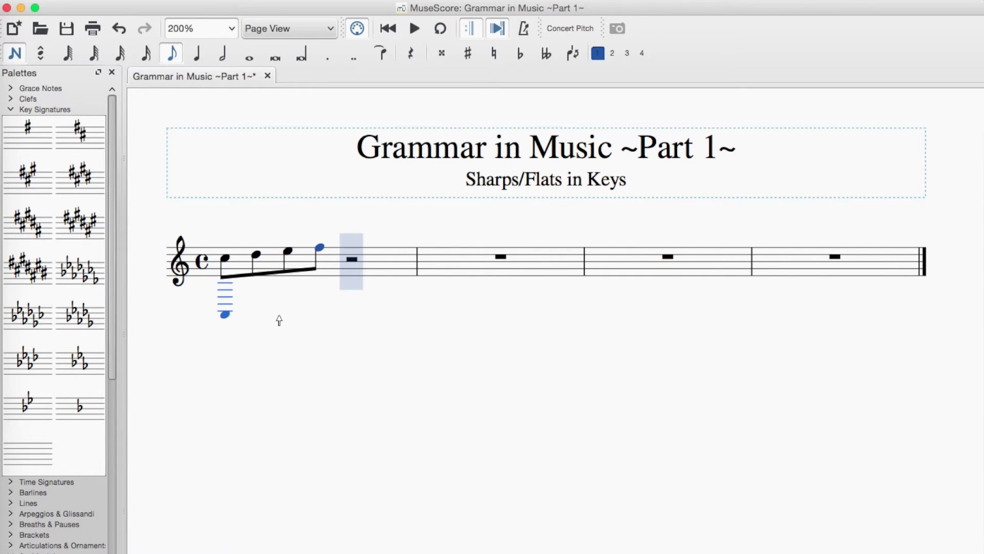
key(g)
key(a)
key(b)
key(c)
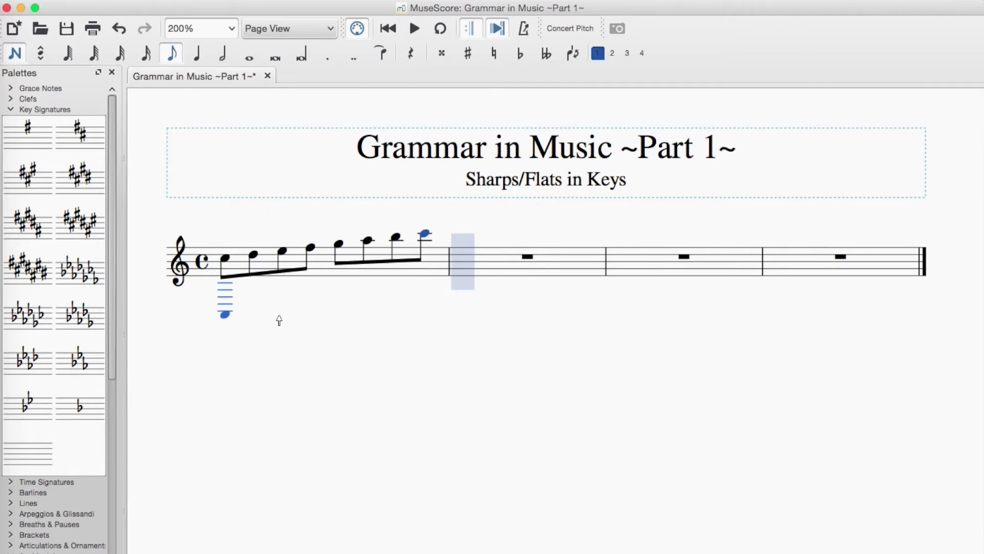
key(Escape)
key(Escape)
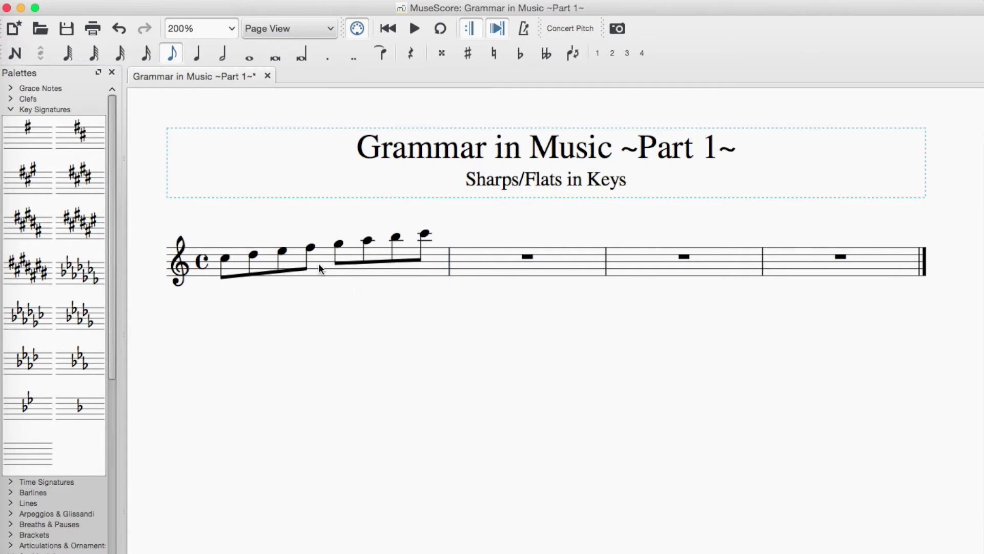
Drop the first measure's scale an octave so it starts on middle C
click(318, 263)
key(ctrl+Down)
click(355, 320)
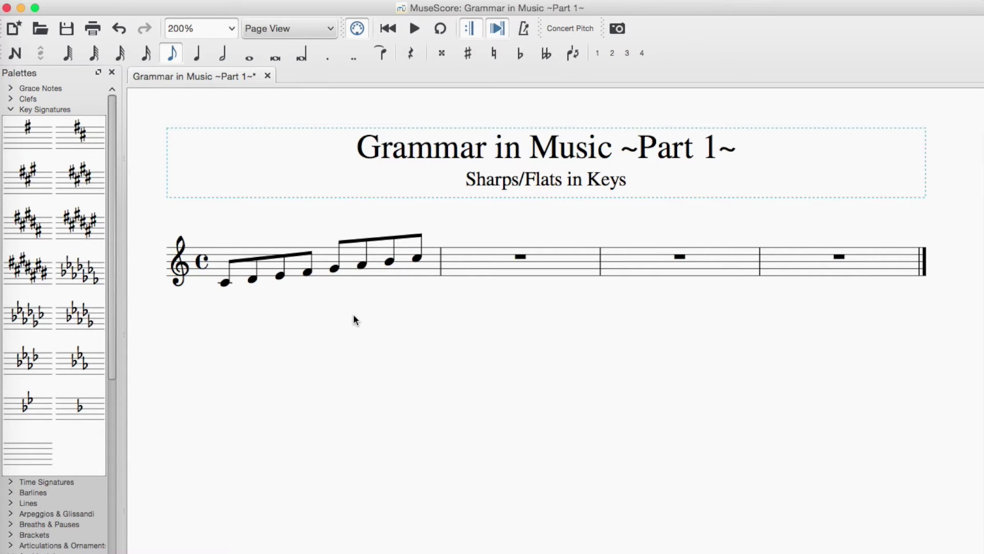
click(326, 255)
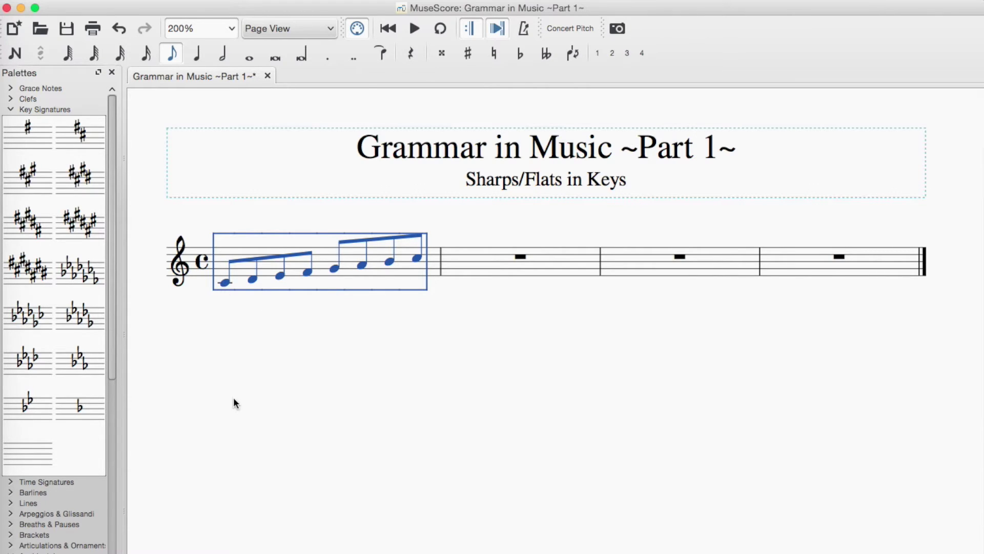
Transpose the scale up to start on F, respell A♯ as B♭, and add a one-flat key signature
key(Up)
key(Up)
key(Up)
key(Up)
key(Up)
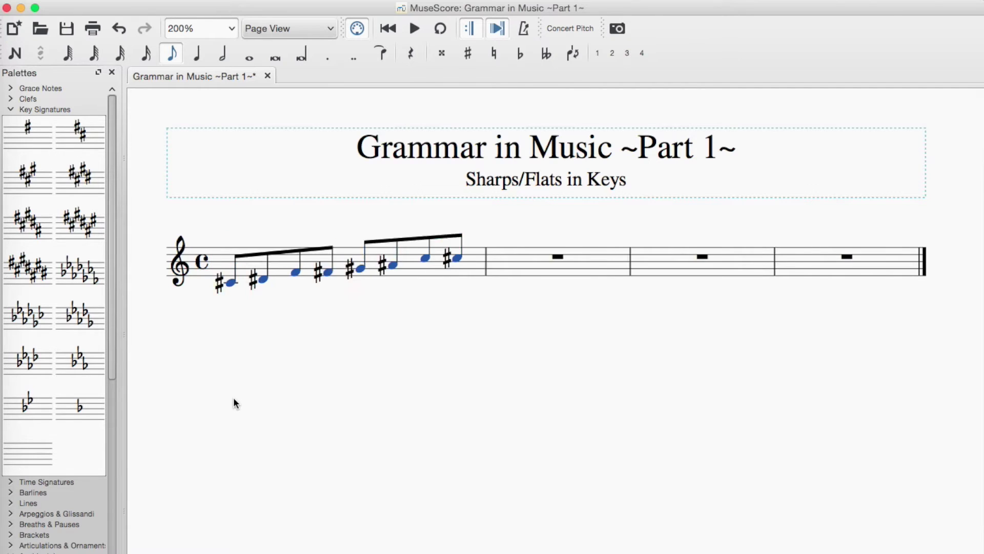
key(j)
key(Escape)
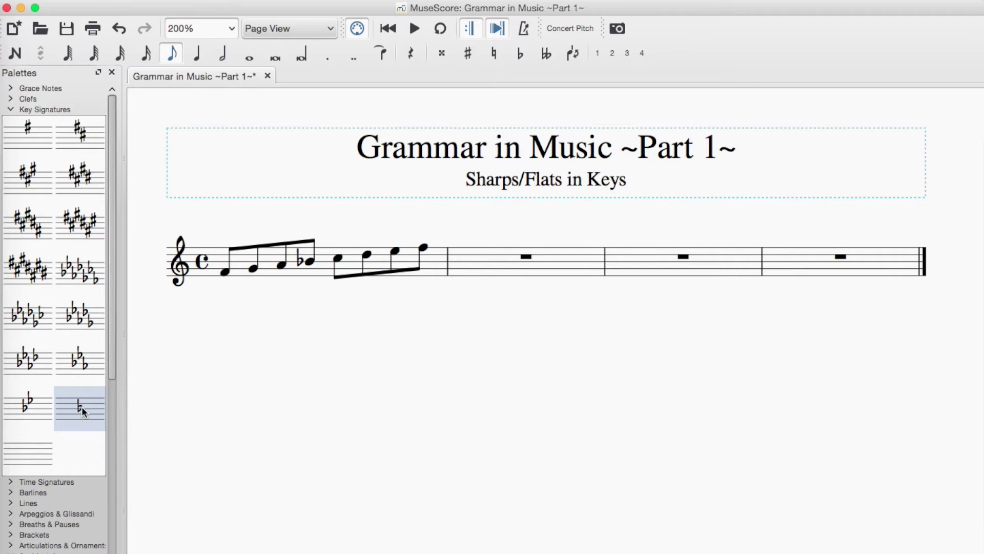
drag(82, 405, 221, 255)
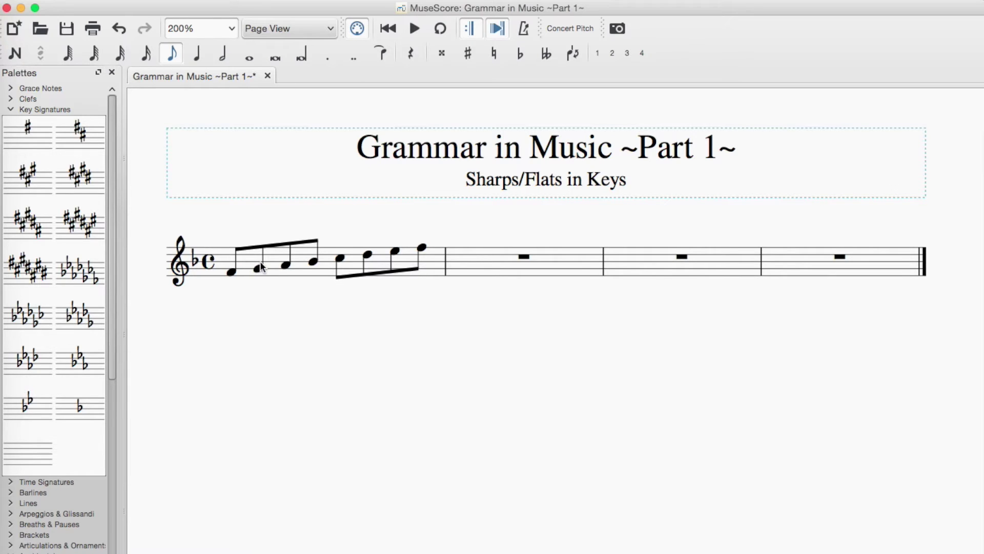
click(313, 262)
key(Escape)
click(314, 263)
Make the fourth note A♯ and lower the fifth note to B natural
key(Down)
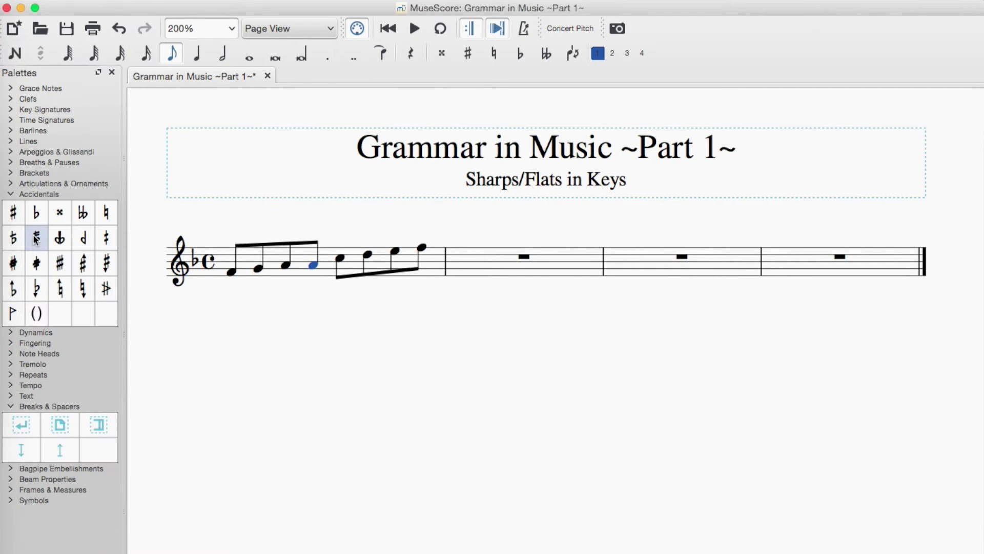
drag(14, 216, 315, 267)
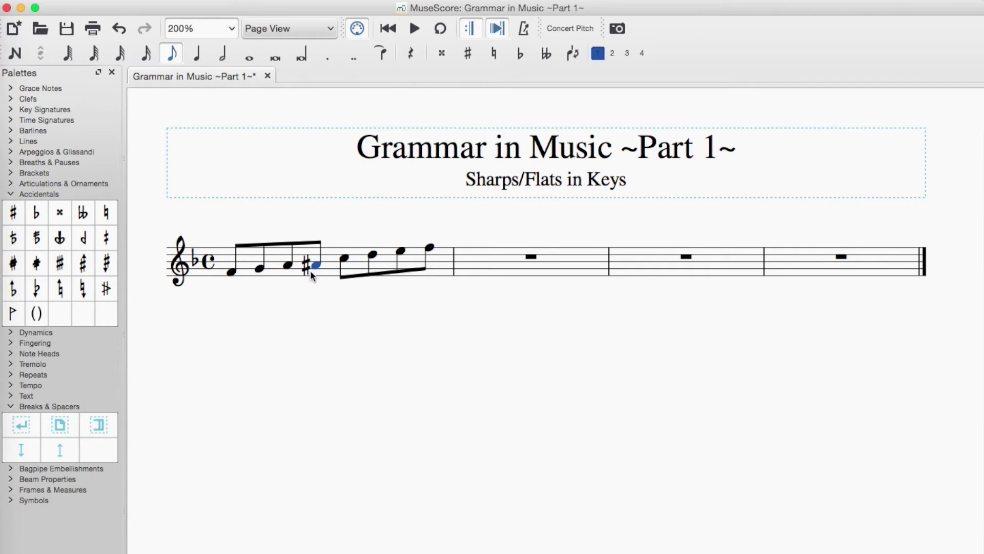
key(Escape)
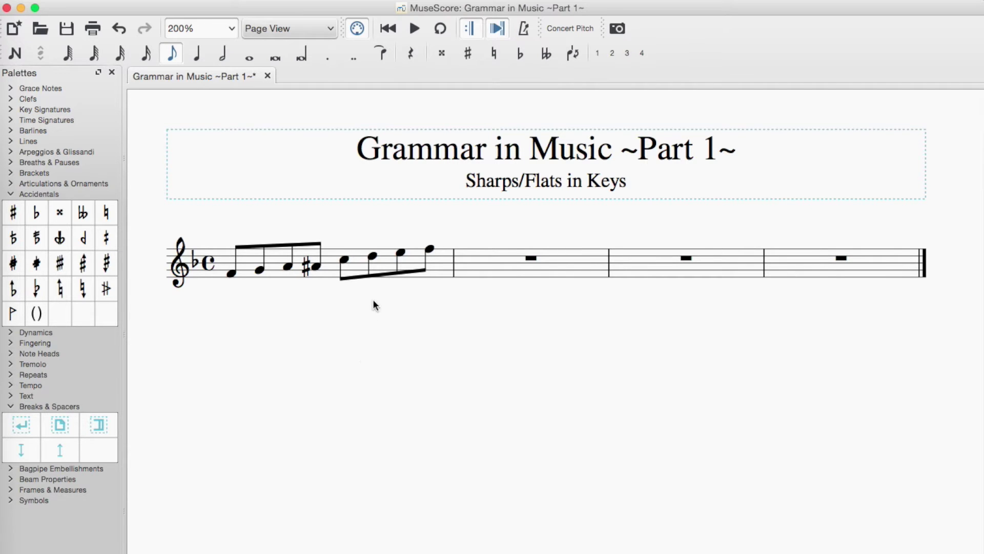
click(343, 258)
key(Down)
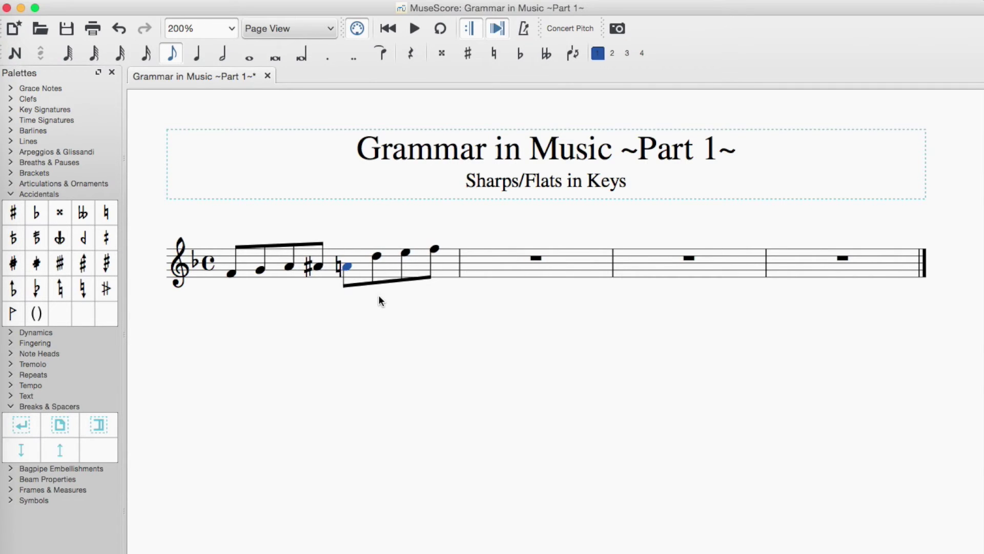
key(Escape)
Adjust the fourth and fifth notes, returning the fifth to C and then lowering it to A
click(348, 264)
key(Down)
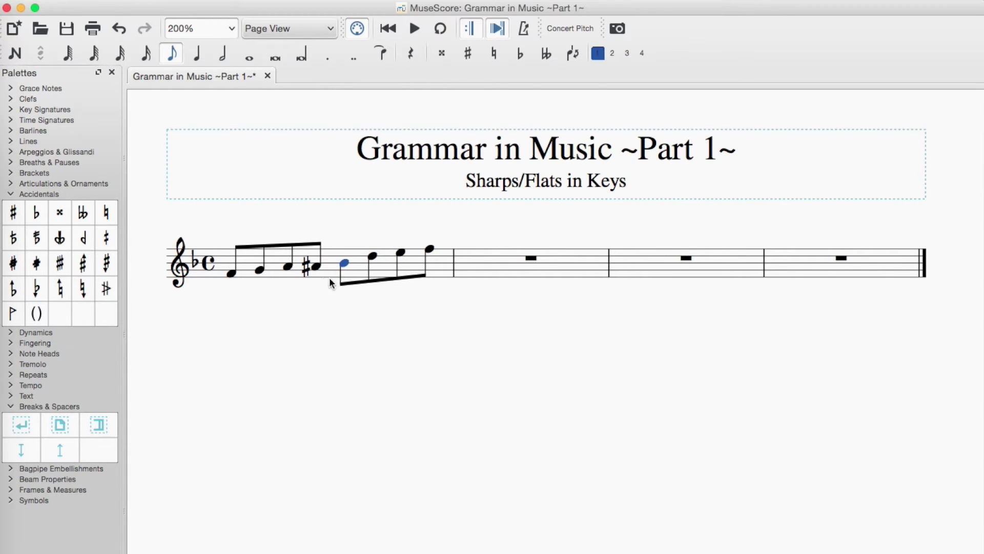
click(316, 268)
key(Up)
key(Down)
click(338, 264)
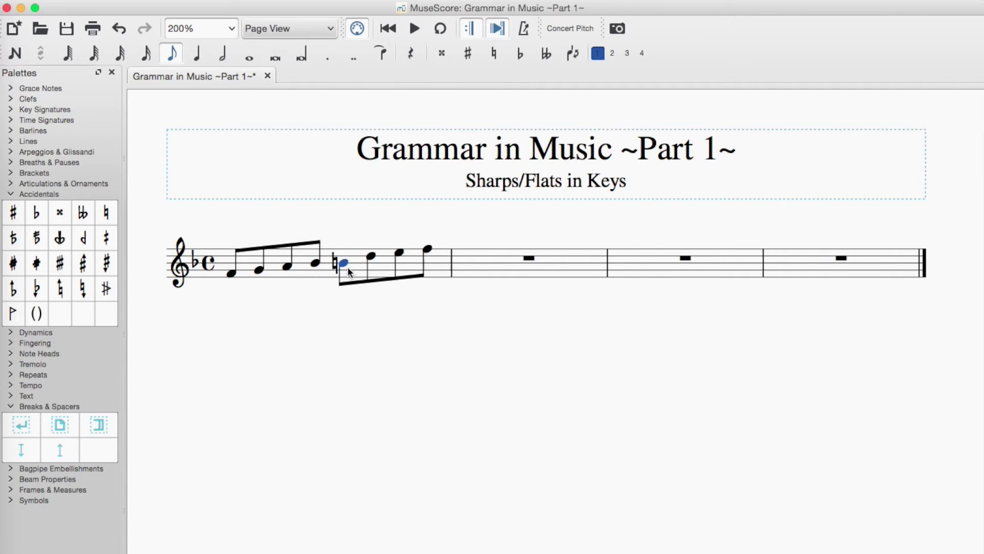
key(Up)
key(Up)
key(Escape)
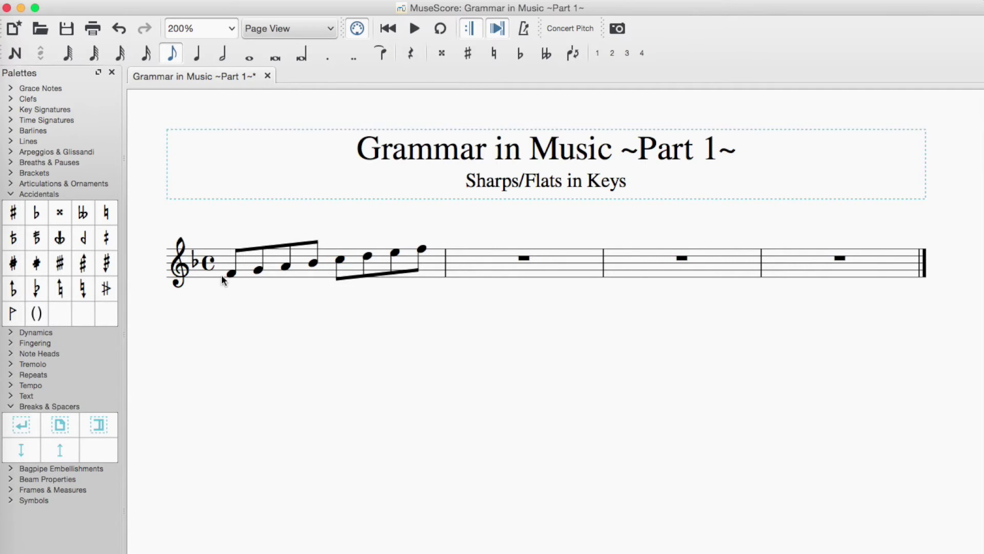
click(338, 260)
key(Down)
key(Down)
key(Down)
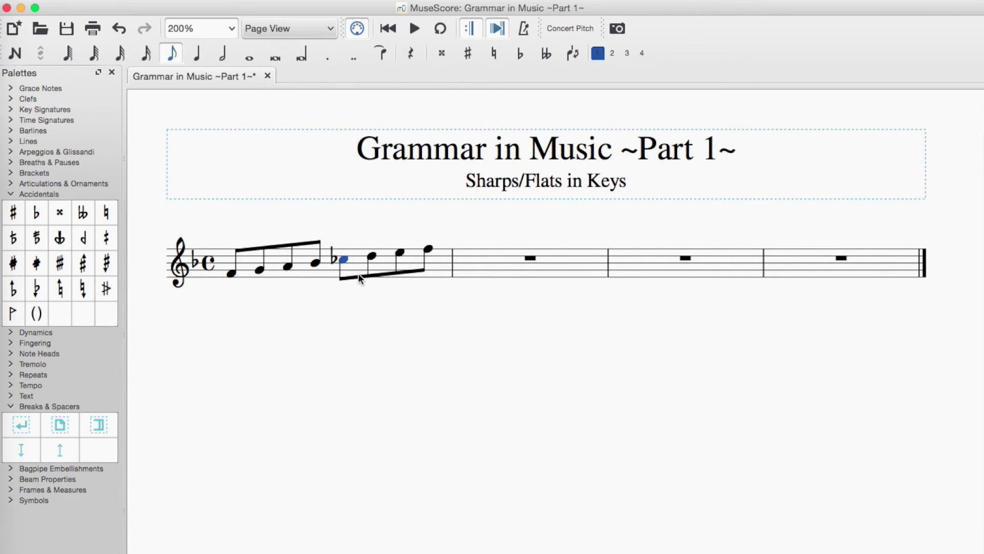
click(363, 302)
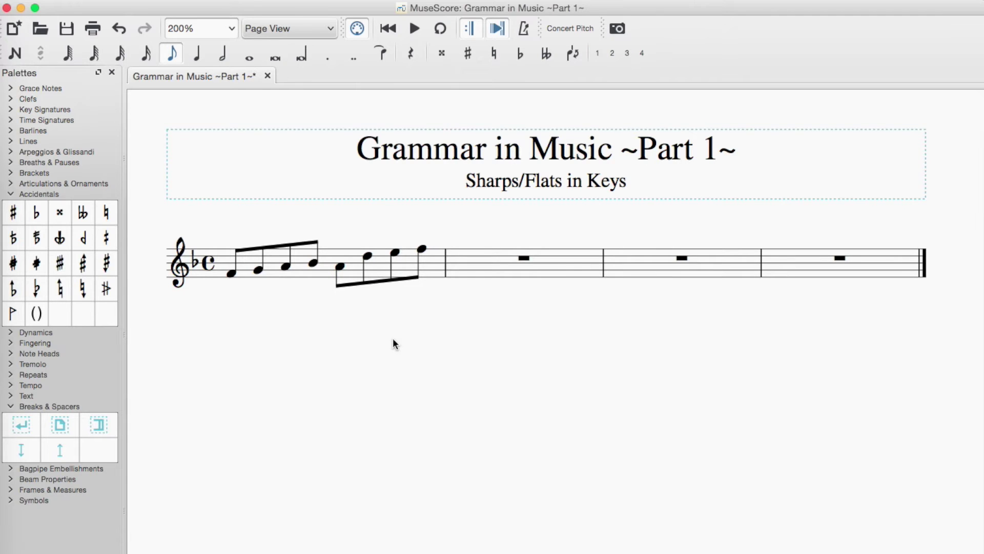
Add a sharp to the fourth note, then undo it so it reads B♭ again
click(315, 263)
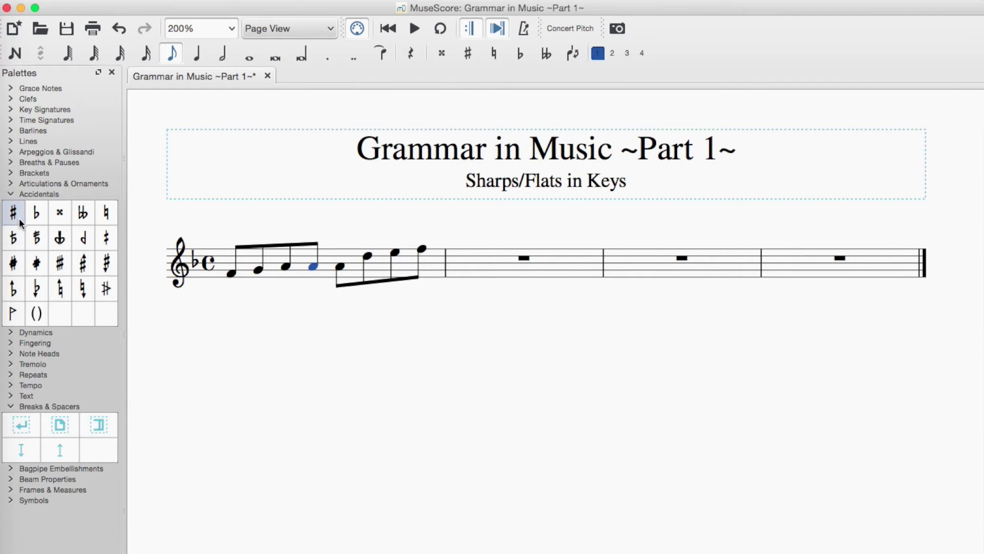
drag(13, 212, 311, 266)
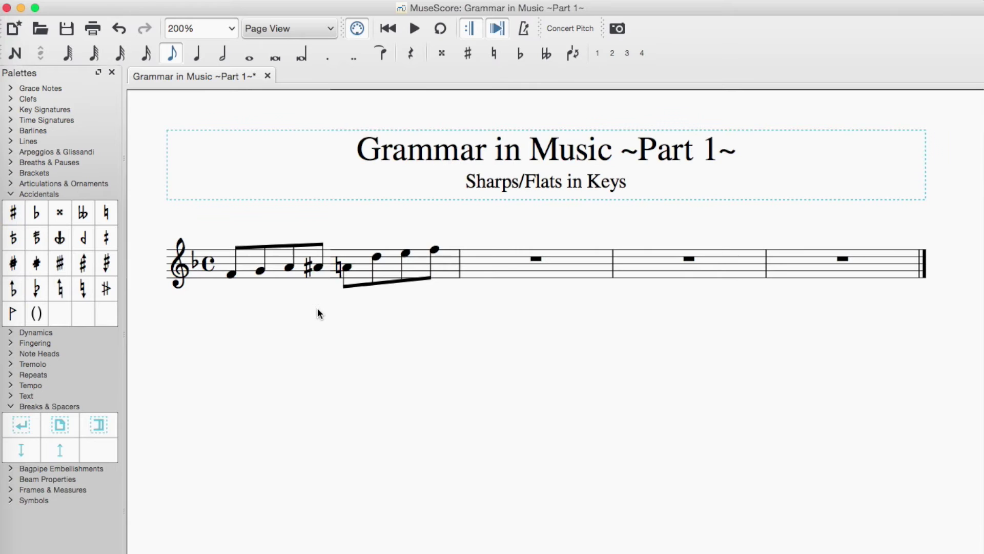
drag(318, 310, 316, 308)
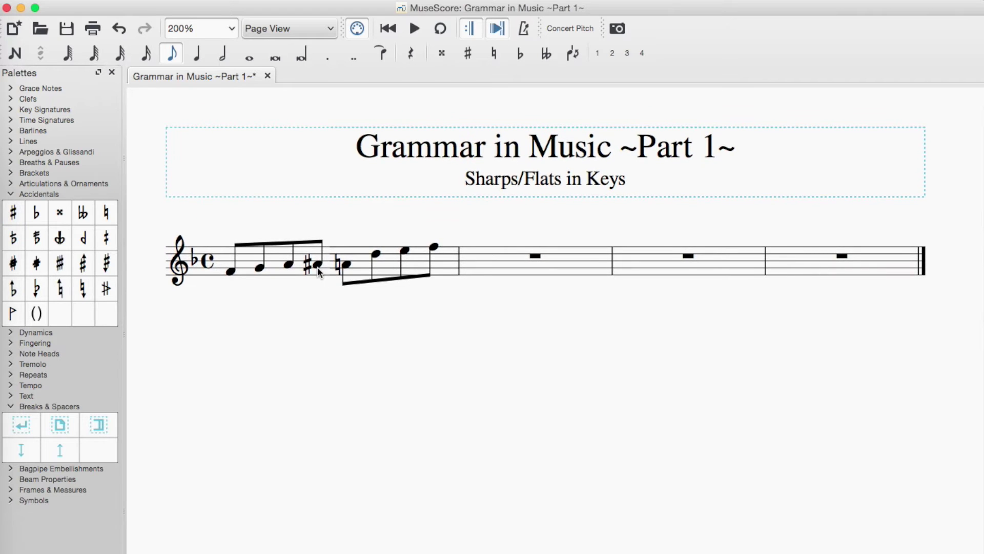
key(ctrl+z)
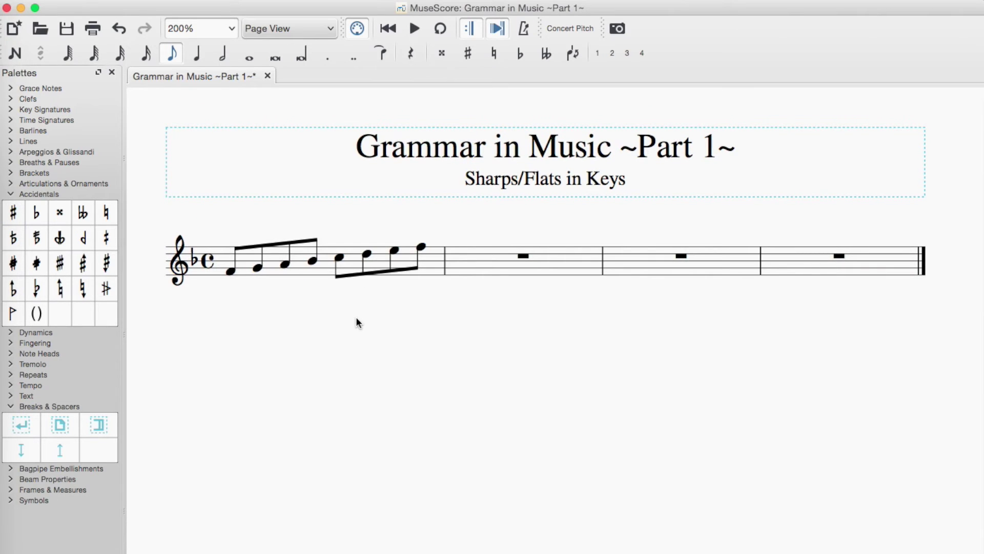
Apply the six-sharp key signature and raise the scale a semitone into F-sharp major
click(11, 109)
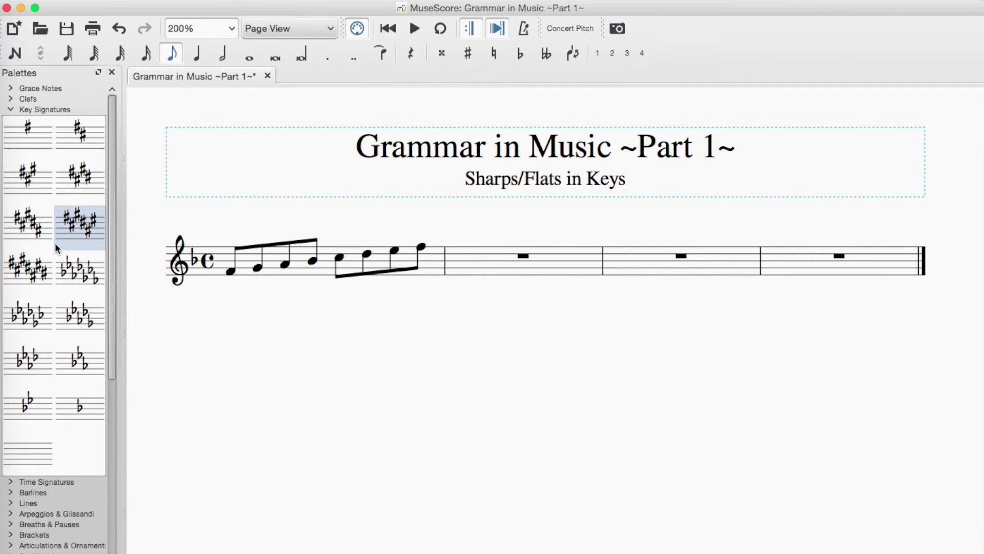
mouse_move(76, 227)
mouse_down()
mouse_move(173, 213)
mouse_move(209, 258)
mouse_move(205, 251)
mouse_up()
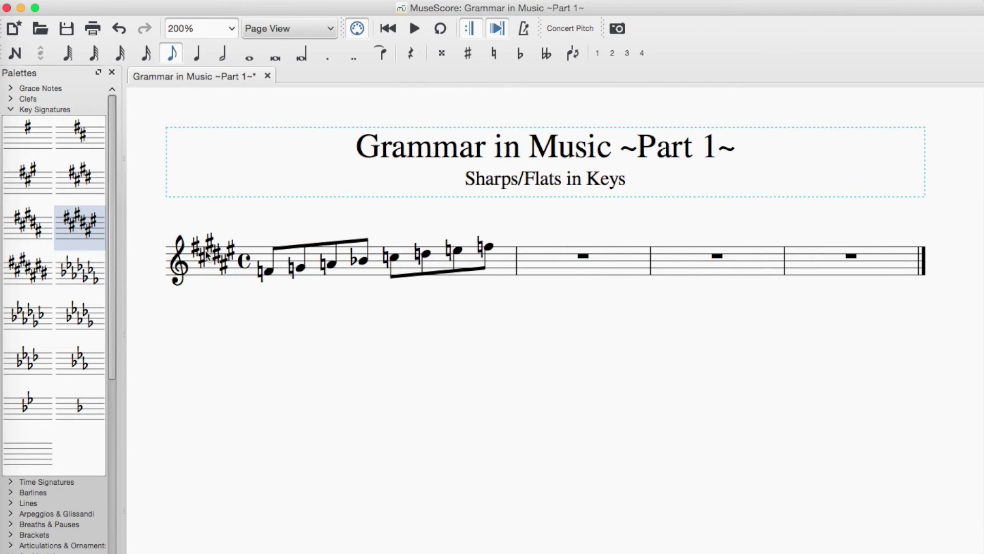
click(373, 282)
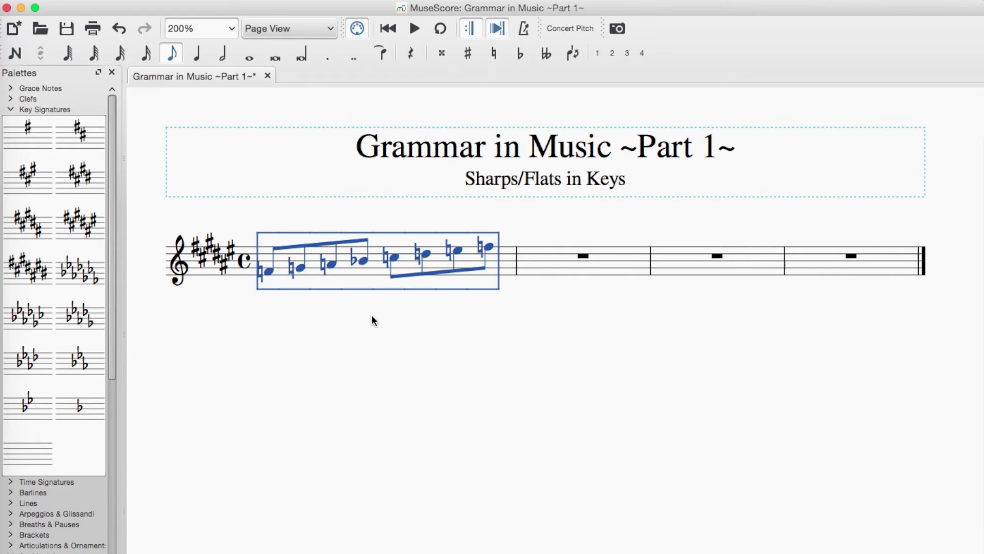
key(Up)
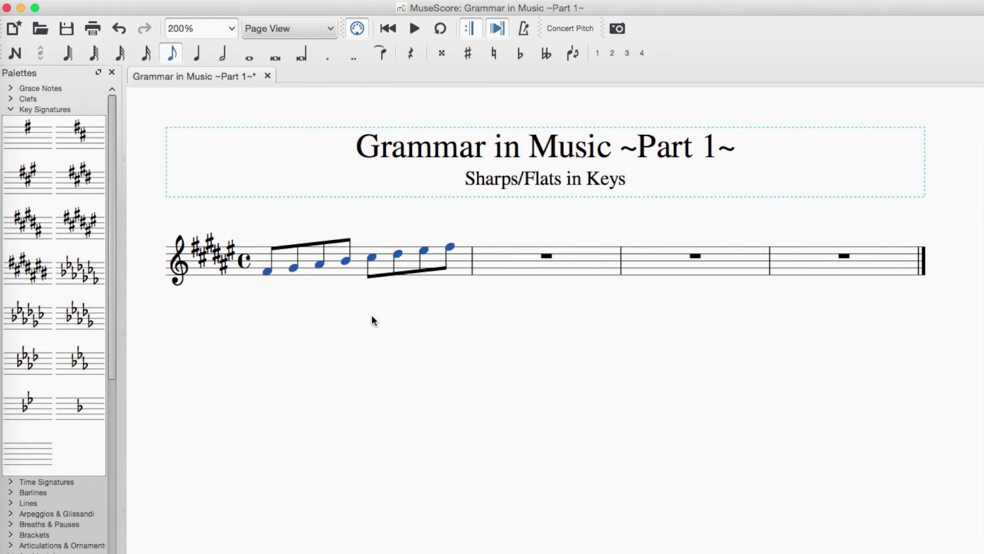
key(Escape)
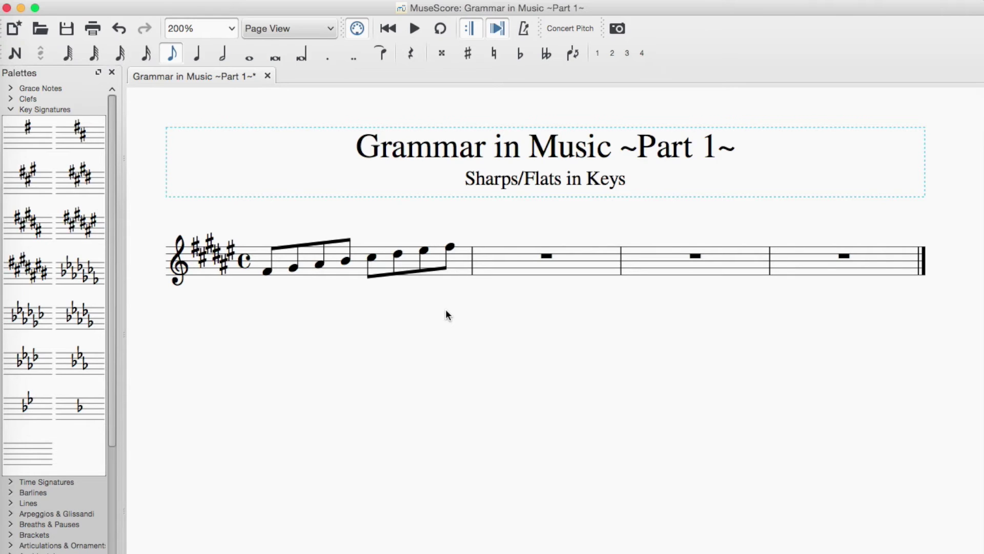
Apply the five-flat key signature and respell the measure-1 notes to fit the flat key
drag(25, 308, 215, 256)
click(348, 268)
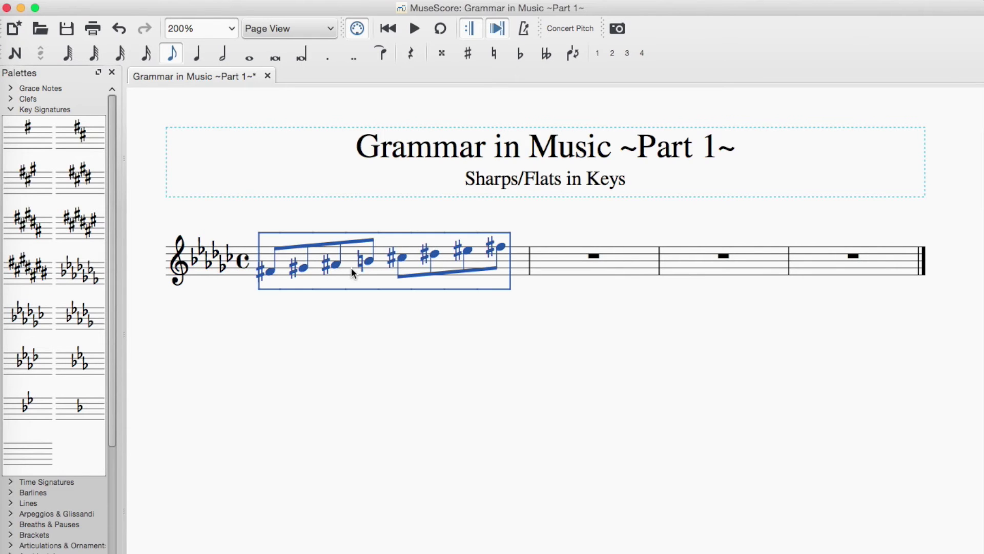
key(j)
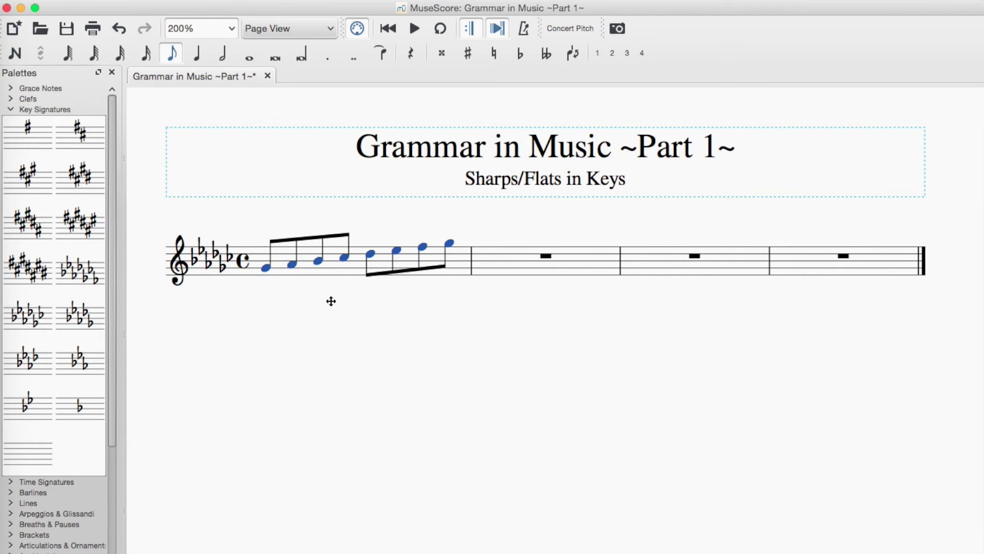
click(315, 292)
click(344, 258)
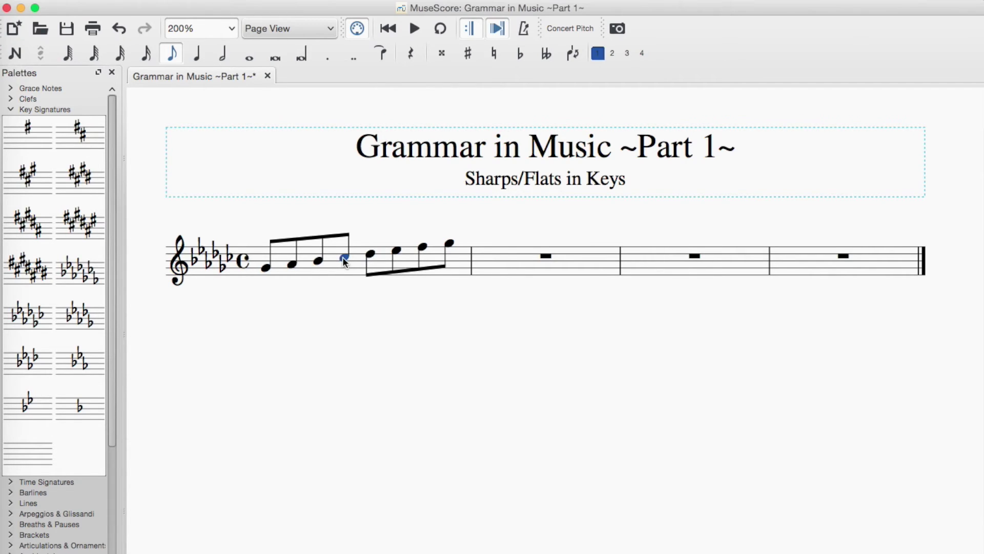
Deselect the scale's fourth note
click(351, 292)
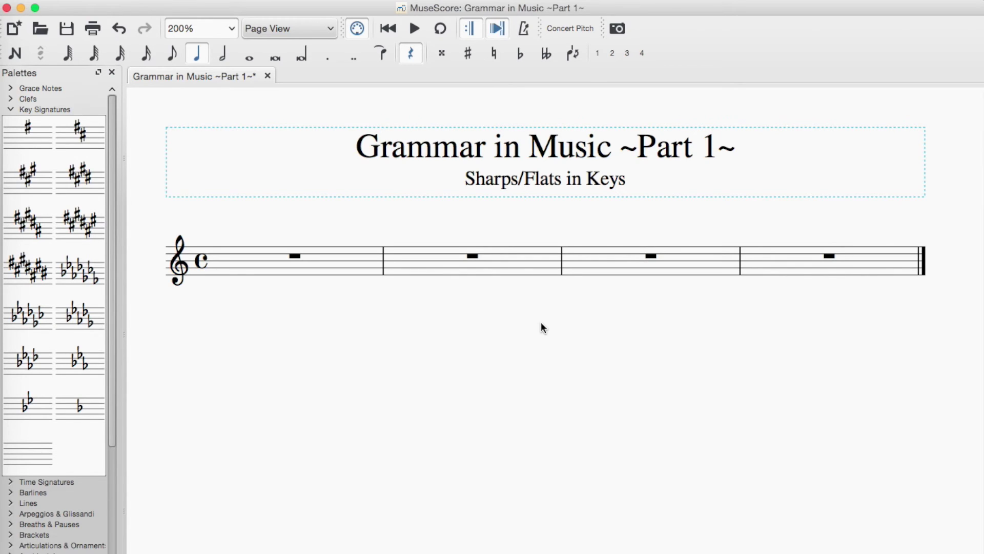
Enter a whole-note chord in measure 1 and raise one chord note a semitone
key(n)
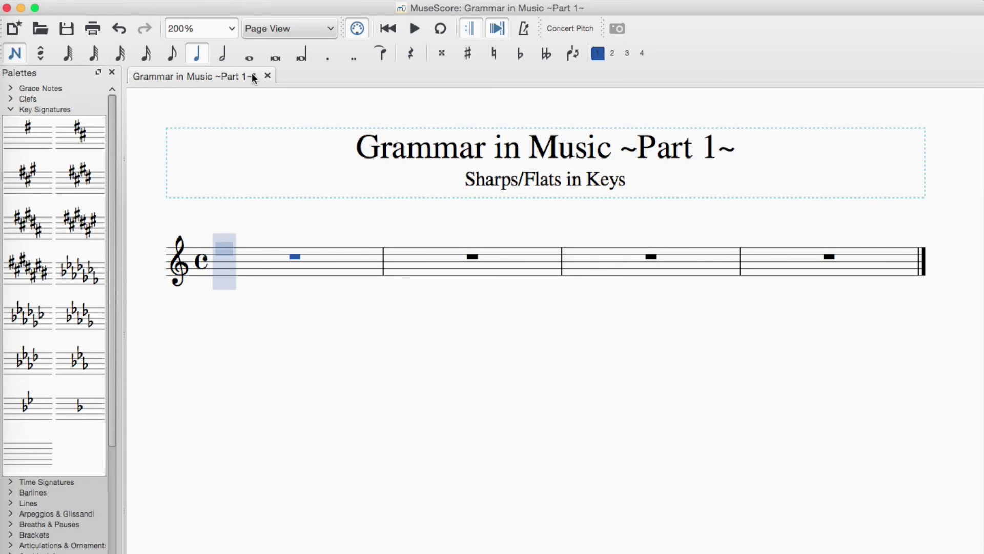
click(250, 56)
click(267, 274)
click(267, 283)
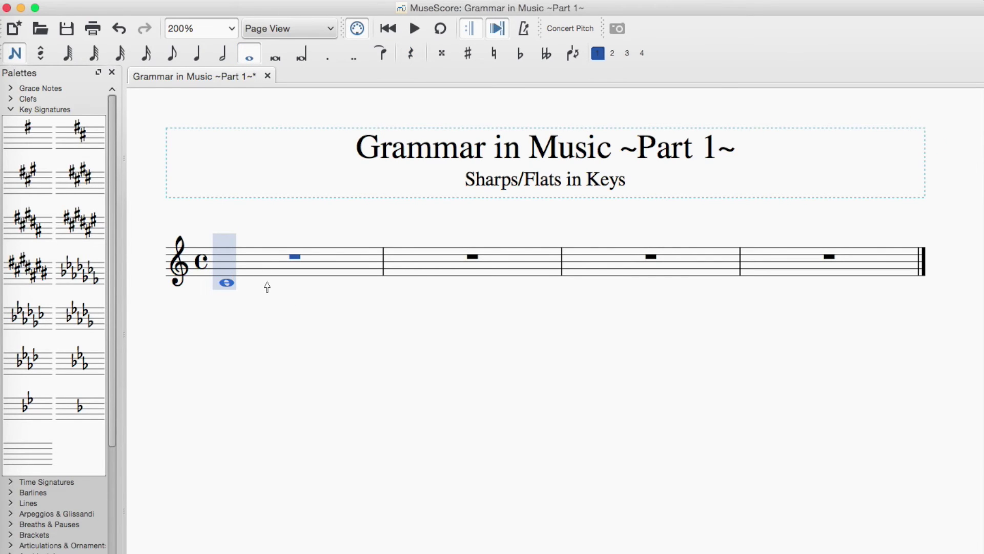
key(Up)
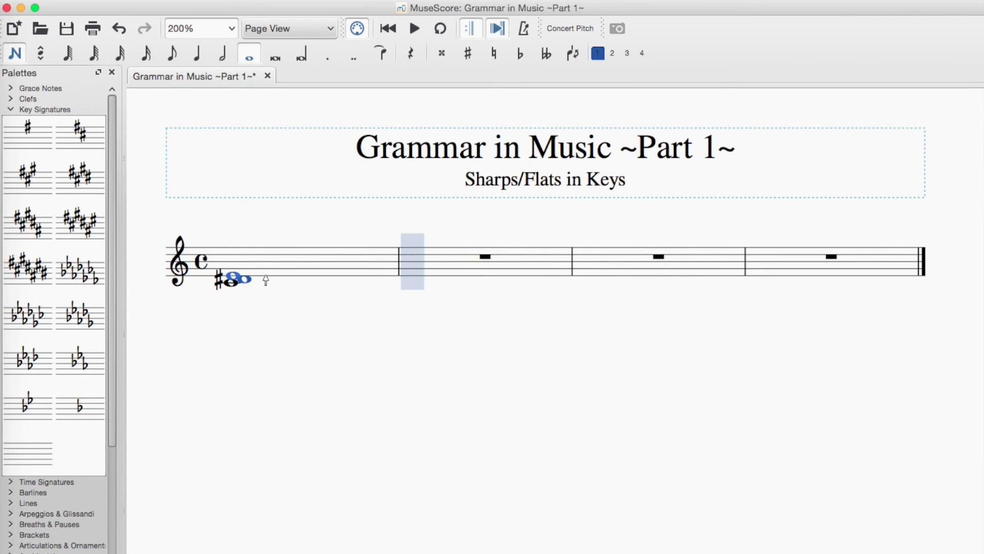
key(Escape)
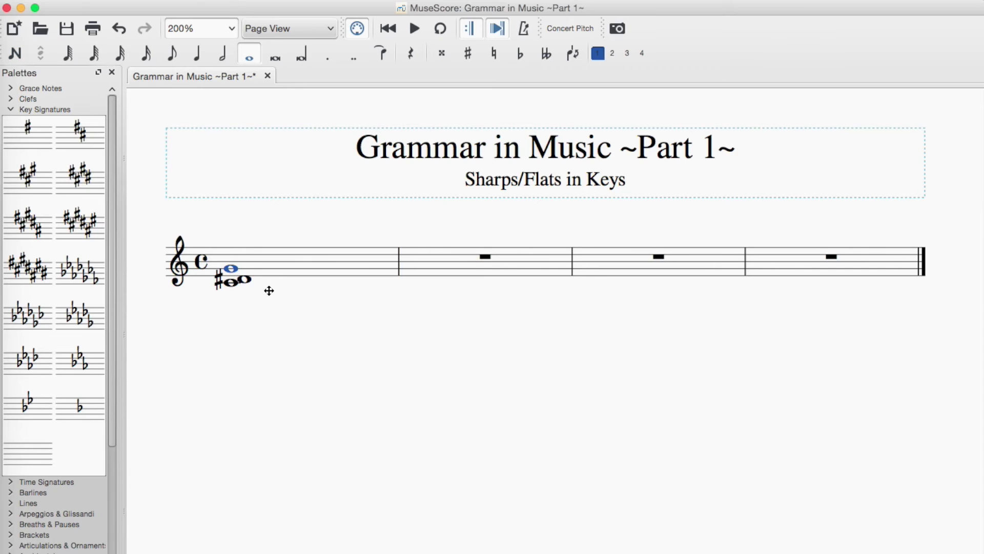
key(Escape)
Restore the chord to C-E-G, then lower the E through E♭ down to D
key(super+z)
key(Down)
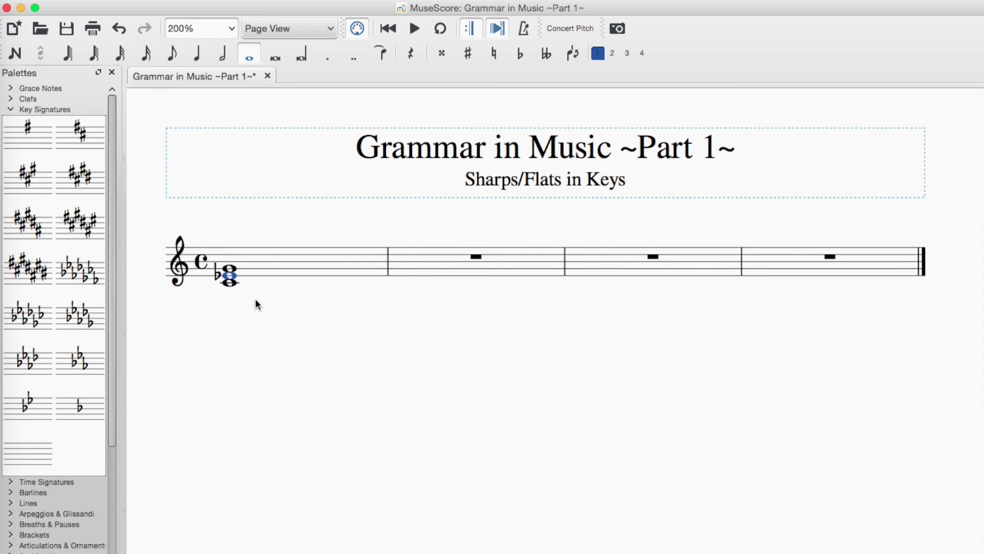
key(Escape)
key(Right)
key(Down)
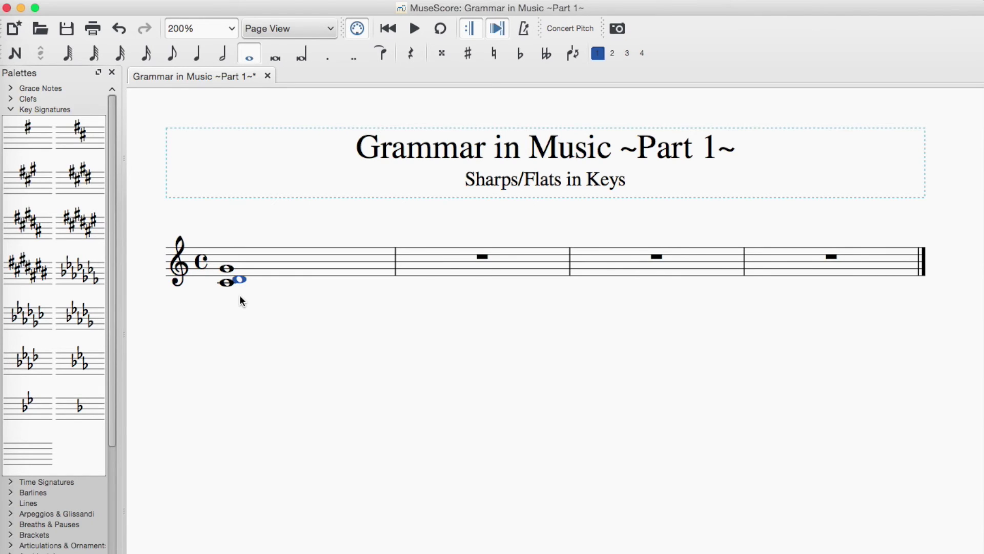
Move the chord's middle note from D up through D♯ and E, ending on E♭
key(Up)
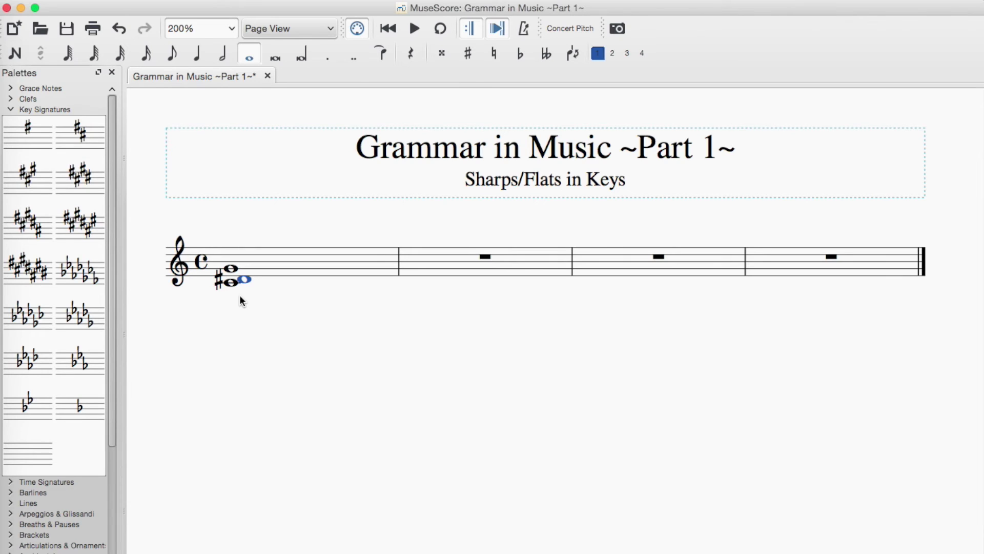
key(Up)
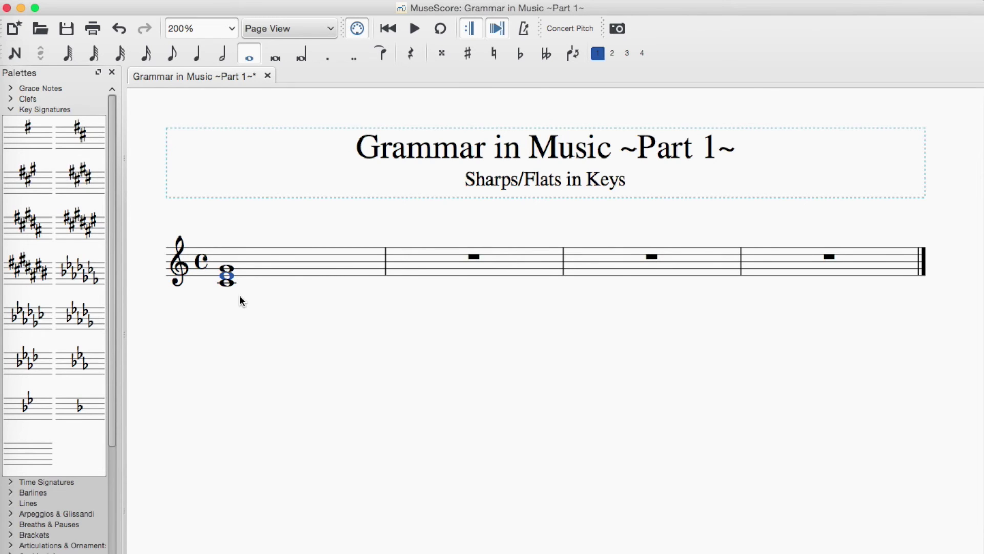
key(Down)
key(Escape)
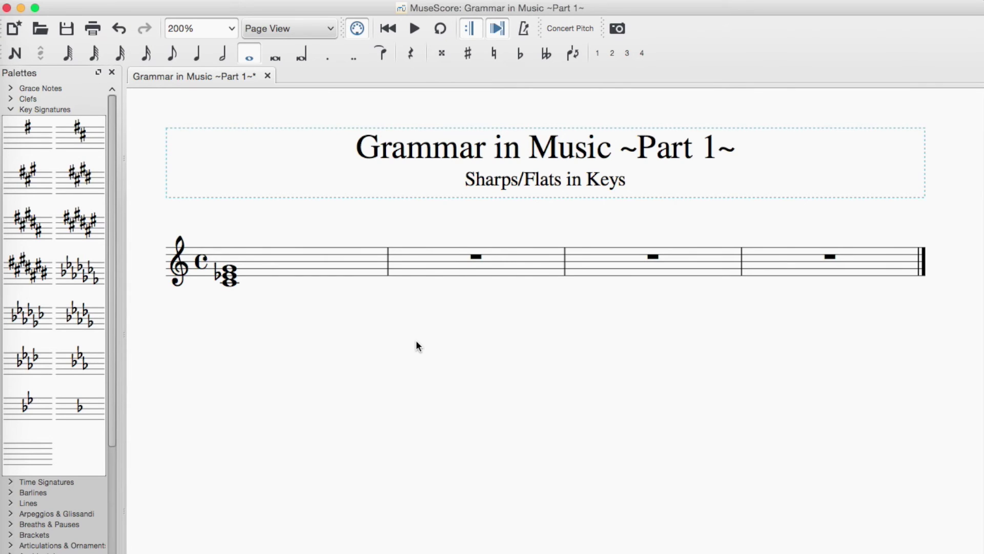
Undo the C-E♭-G chord so measure 1 shows only a rest
key(super+z)
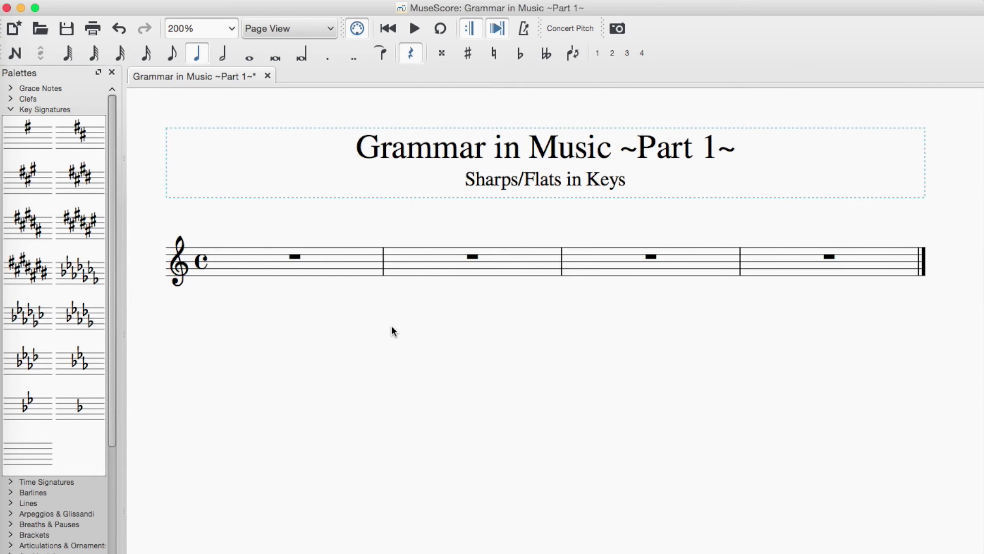